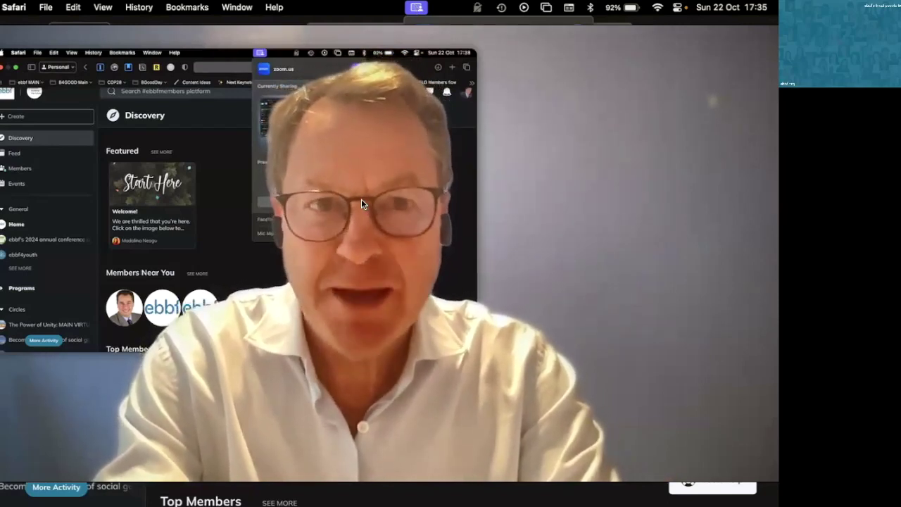
Set Zoom's presenter overlay to Small and dismiss the screen-sharing options popup
left_click(503, 209)
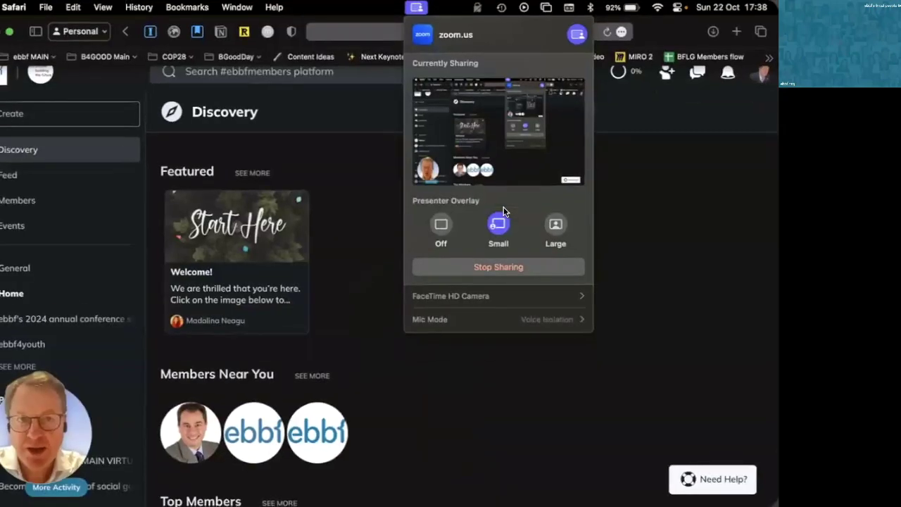
left_click(376, 216)
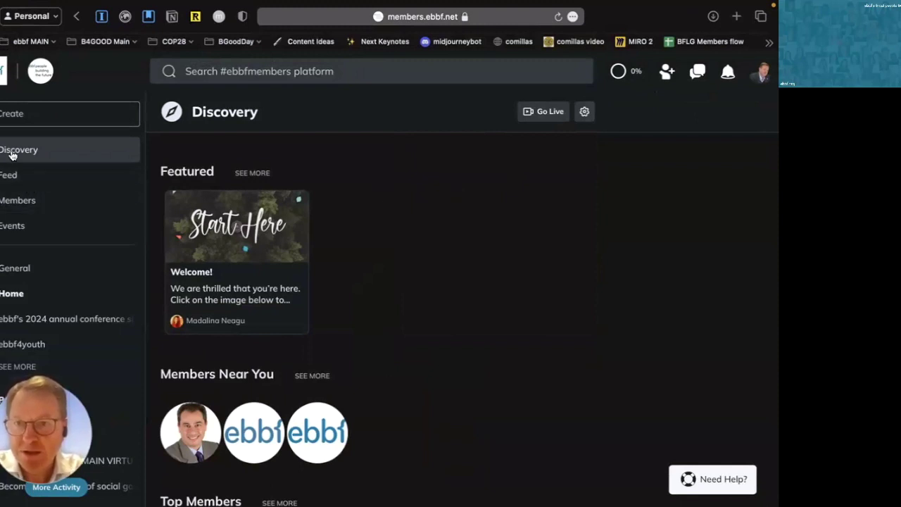
mouse_move(237, 260)
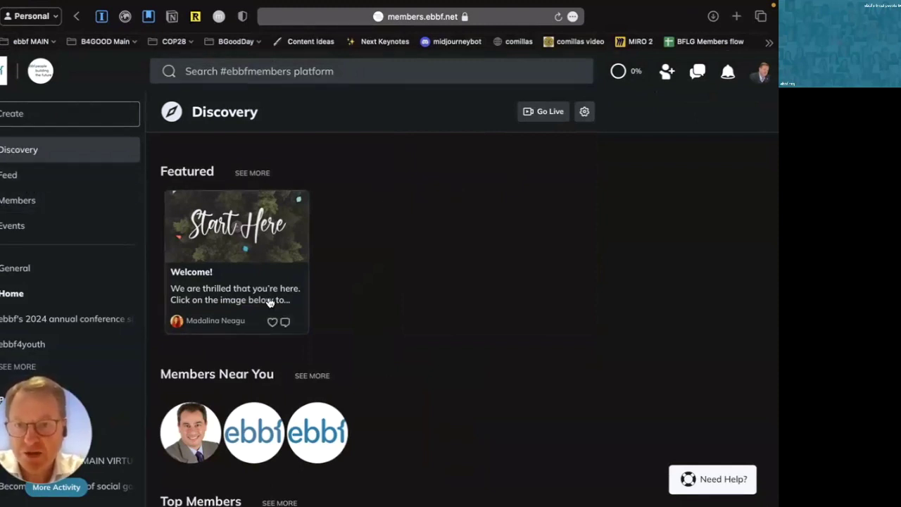
Scroll the Discovery page down to the Top Members row and start of Top Posts
scroll(254, 288, "down", 5)
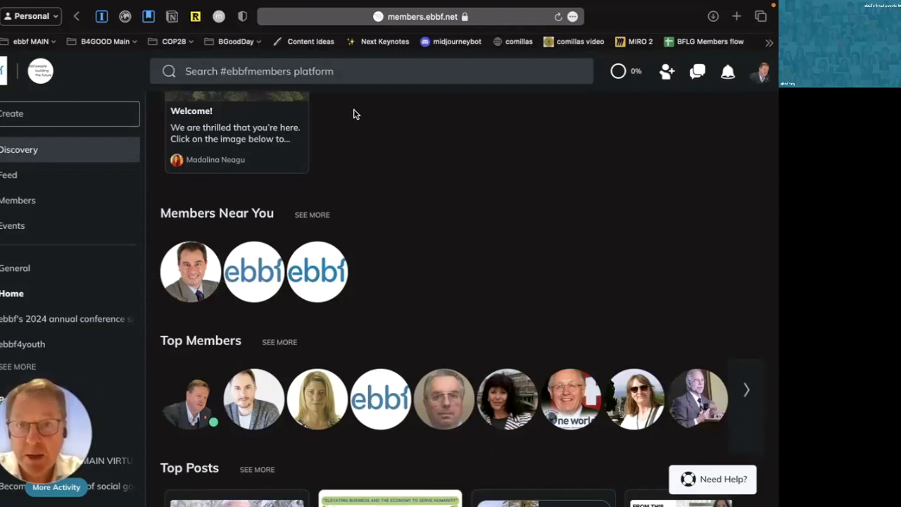
Search the platform for 'hosting', then open and close the single matching member's profile
left_click(332, 73)
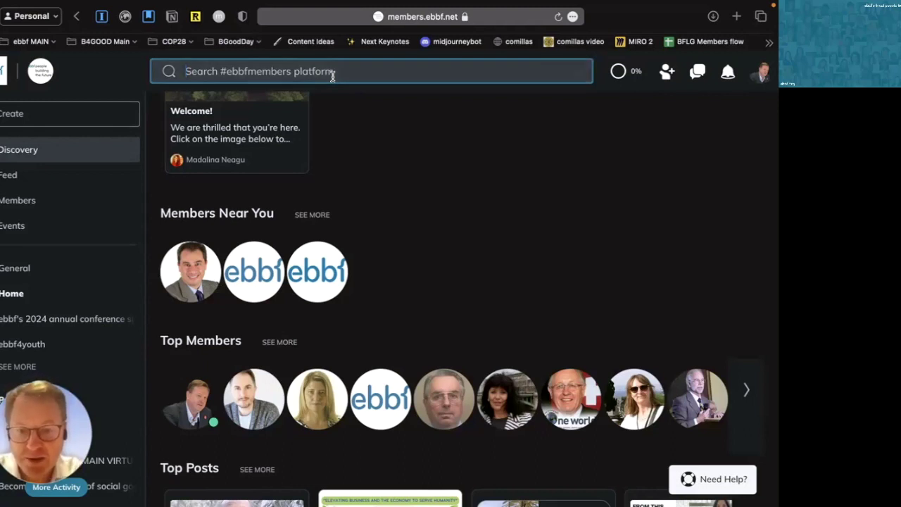
type("hosti")
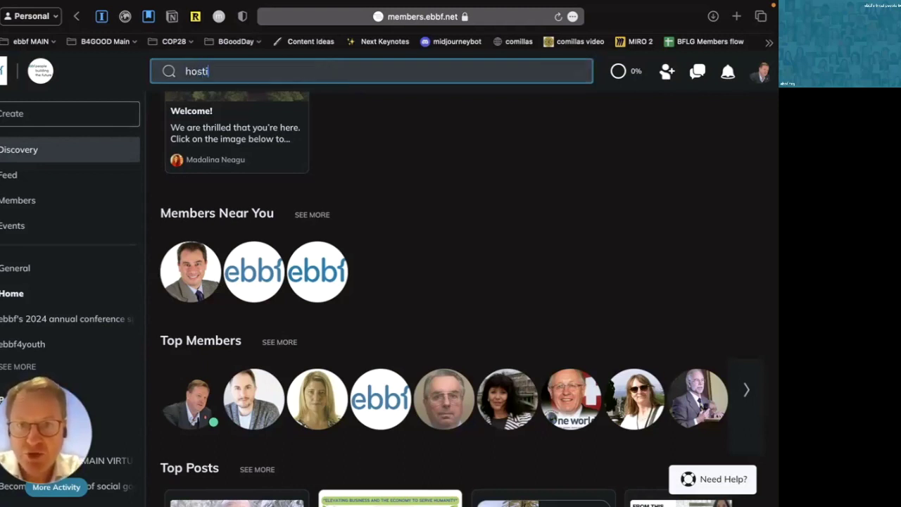
type("ng")
key("Return")
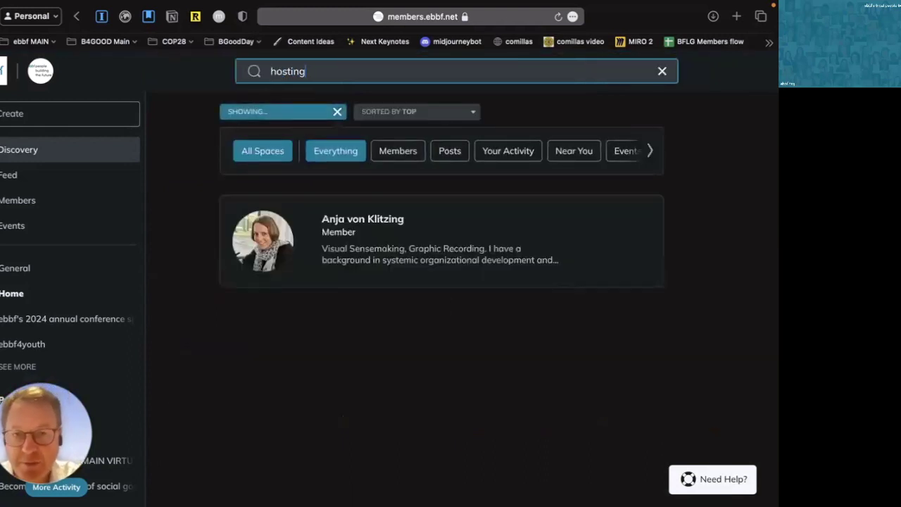
left_click(384, 248)
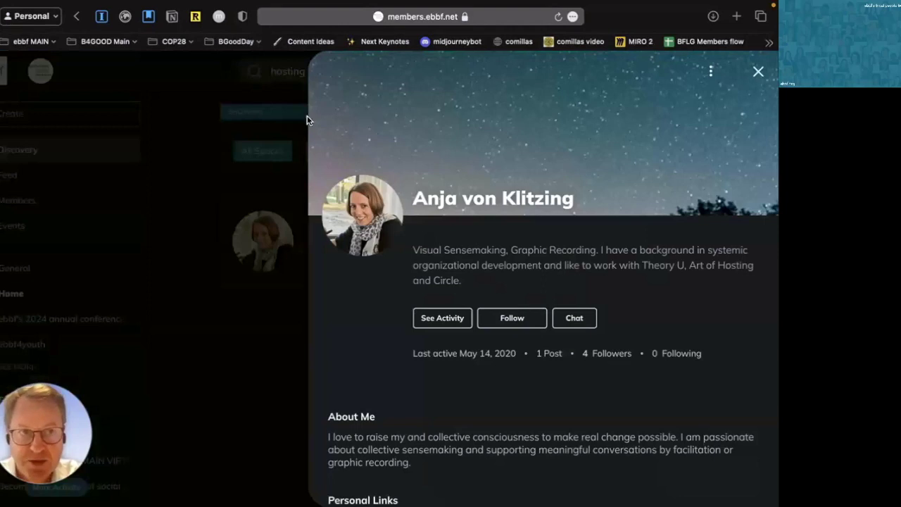
left_click(756, 72)
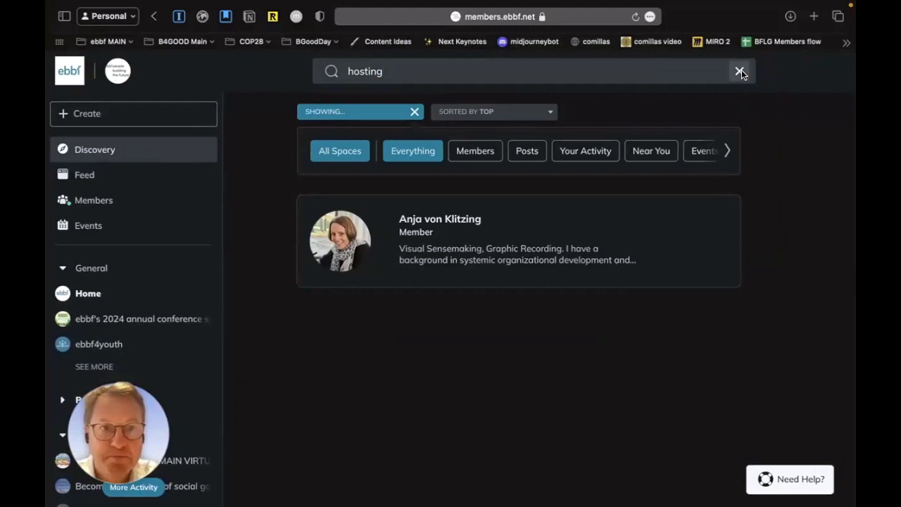
Clear the 'hosting' search and review your own profile name and Mini Bio in Personal Settings
left_click(741, 71)
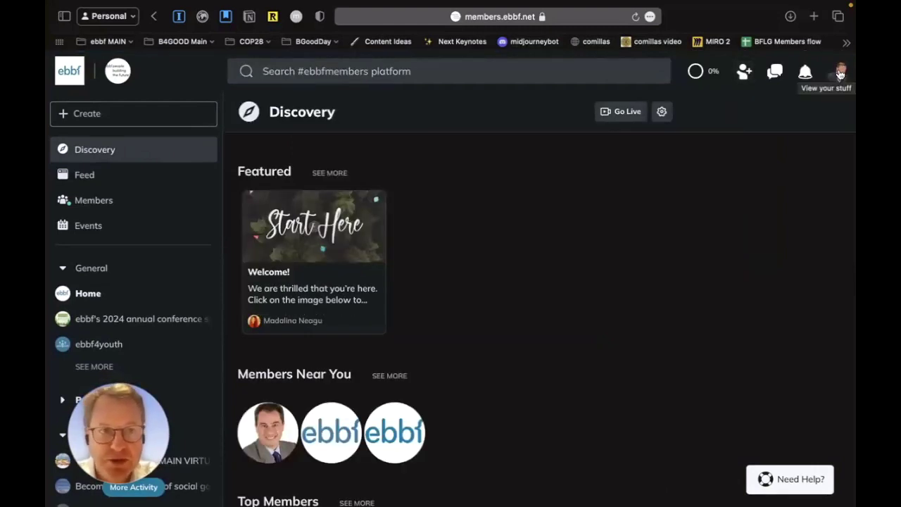
left_click(840, 73)
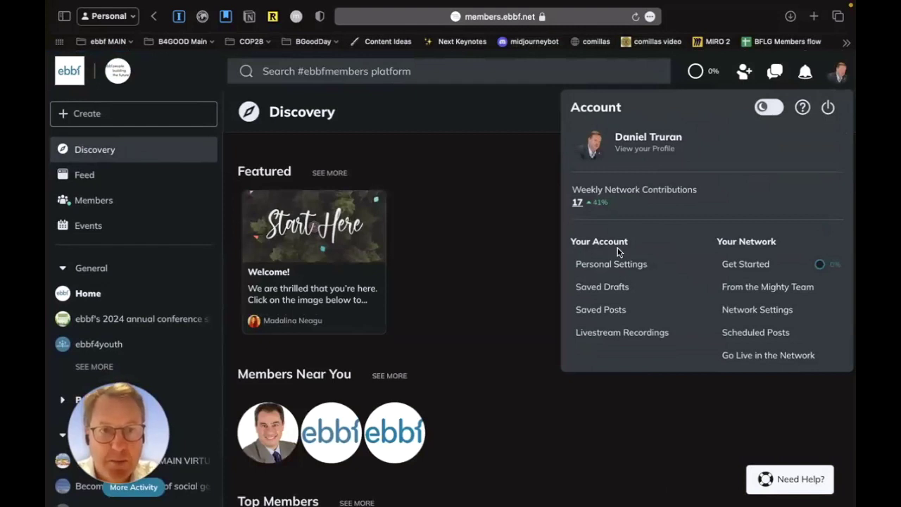
left_click(612, 268)
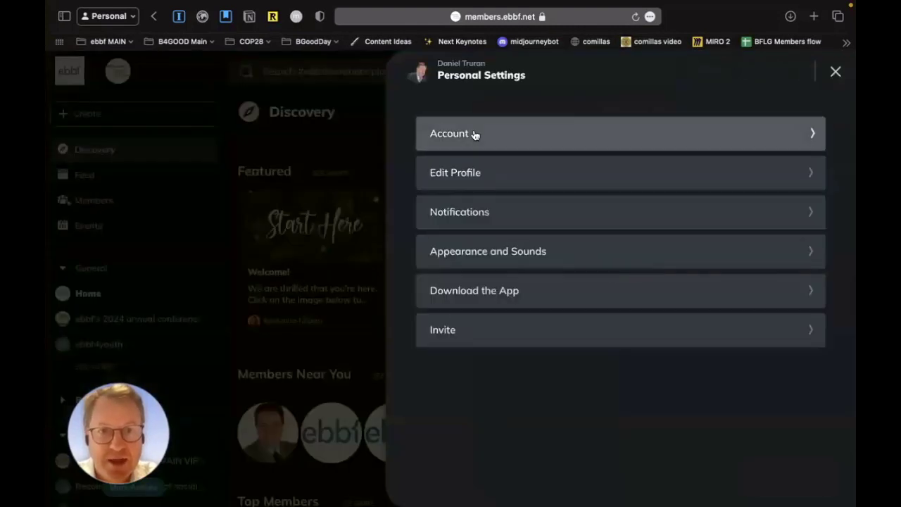
left_click(467, 173)
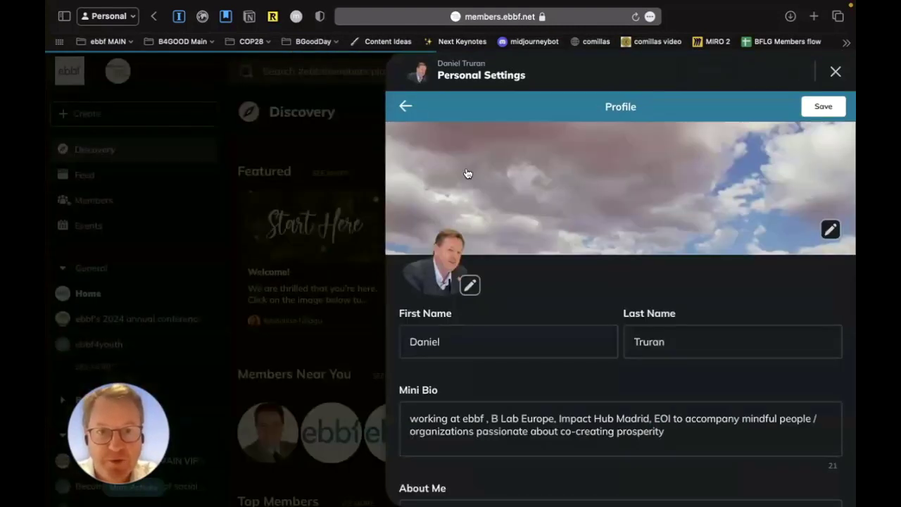
left_click(504, 418)
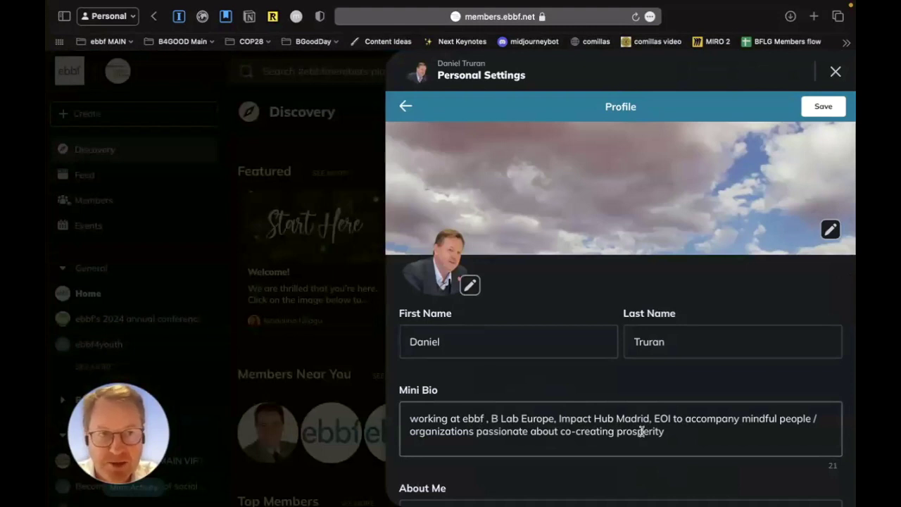
left_click(836, 72)
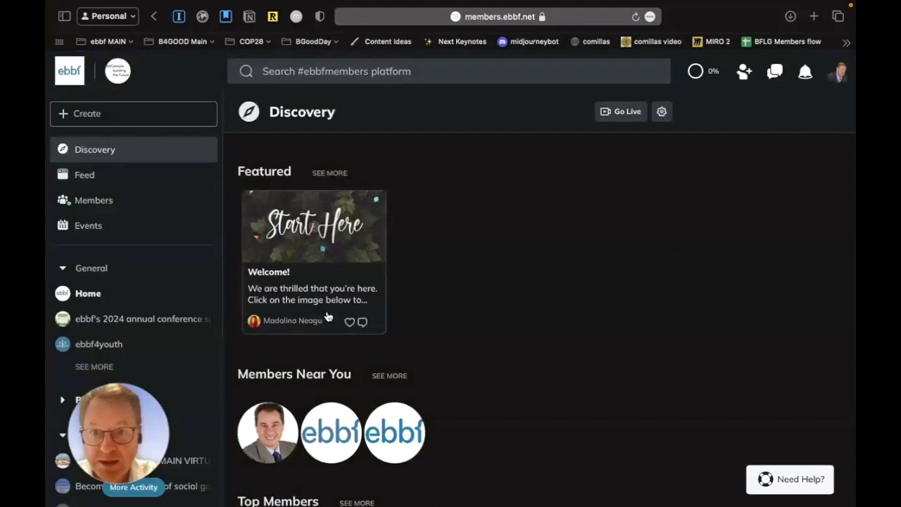
Scroll Discovery past Top Posts and Upcoming Events down to the Top Spaces cards
scroll(324, 317, "down", 1)
scroll(324, 316, "down", 5)
scroll(310, 345, "down", 3)
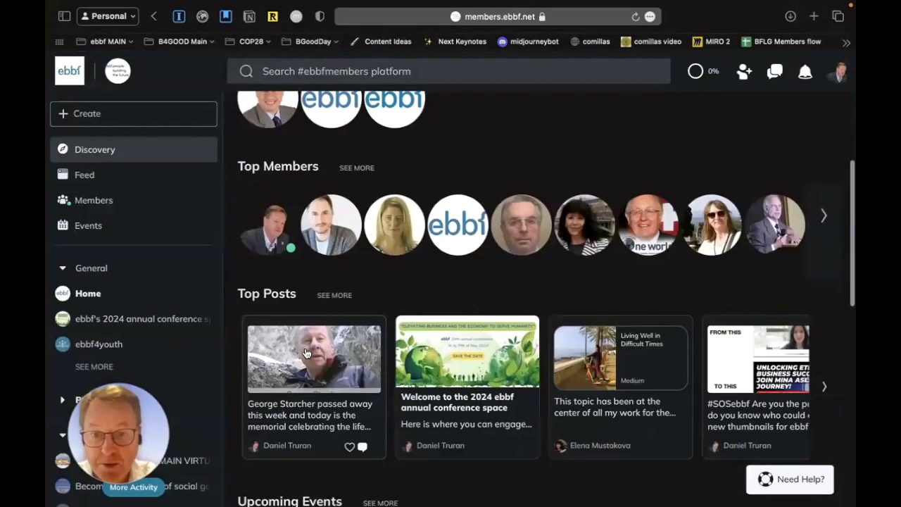
mouse_move(314, 386)
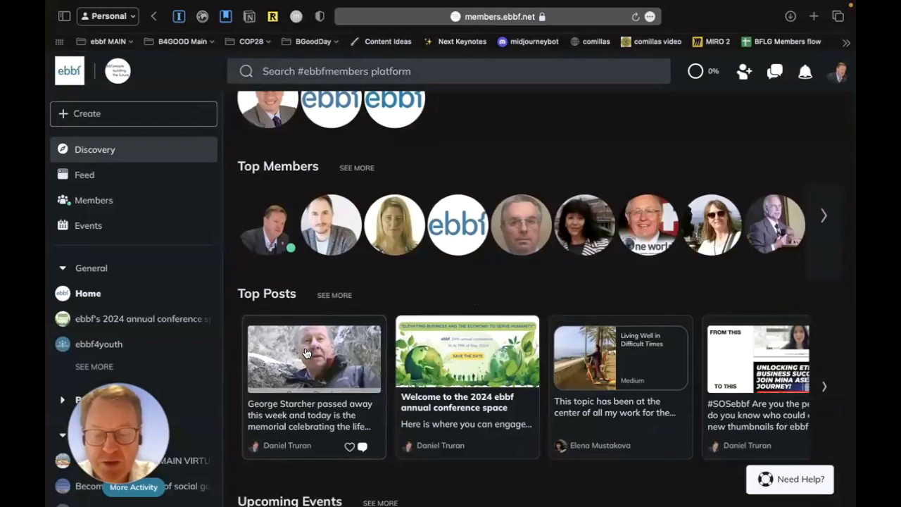
scroll(306, 352, "down", 3)
scroll(307, 352, "down", 3)
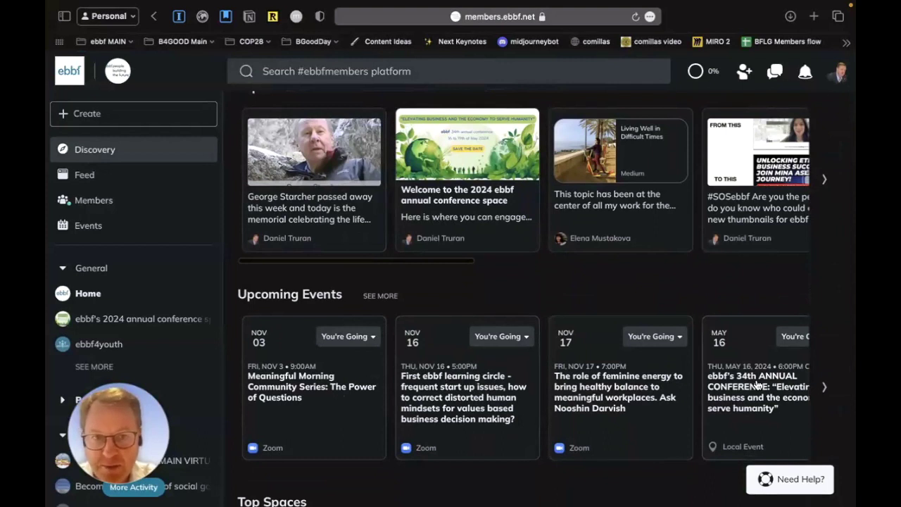
scroll(757, 385, "down", 5)
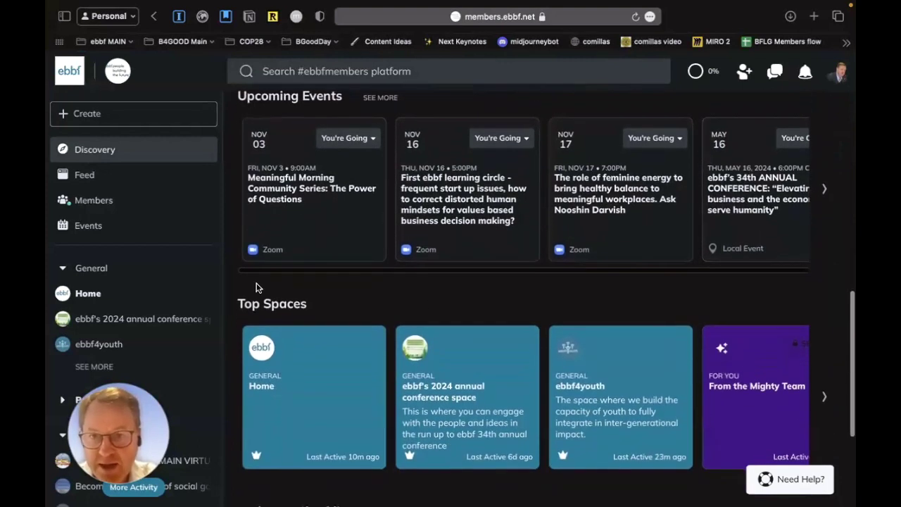
mouse_move(134, 319)
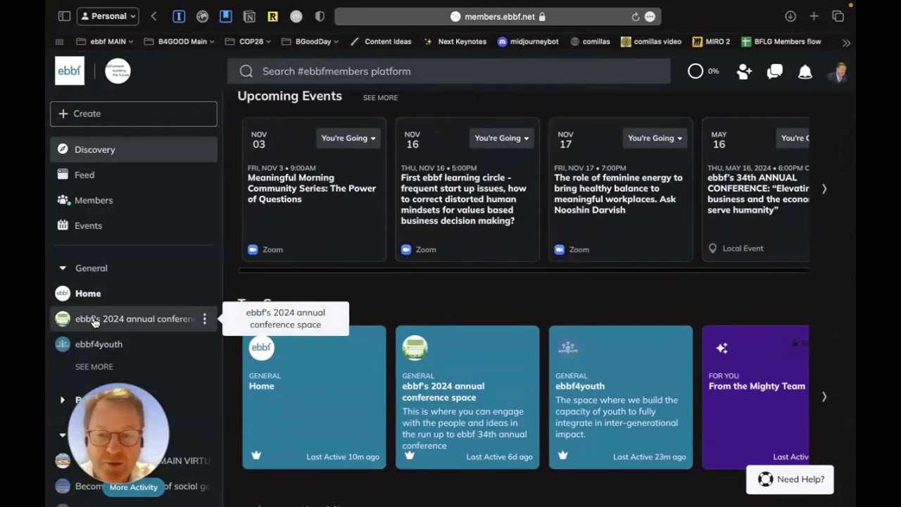
View the 2024 annual conference space feed, then switch to the ebbf4youth space
left_click(95, 321)
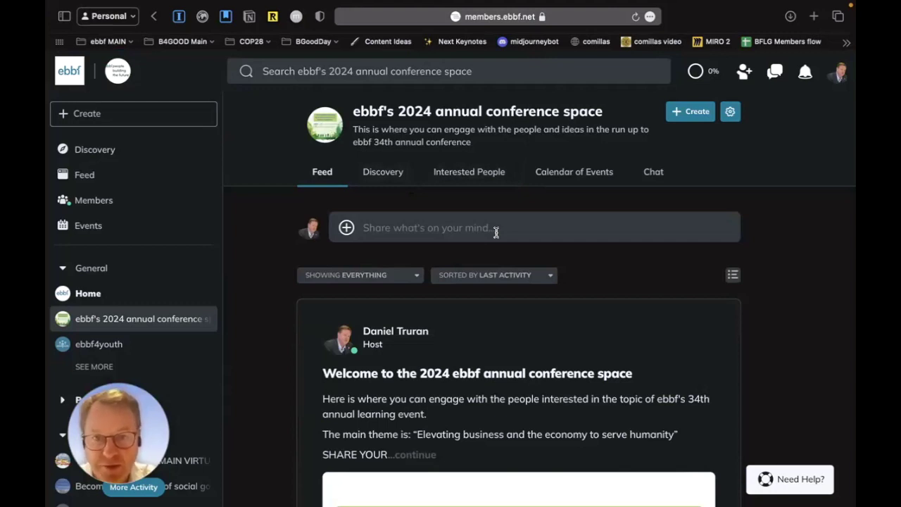
left_click(104, 346)
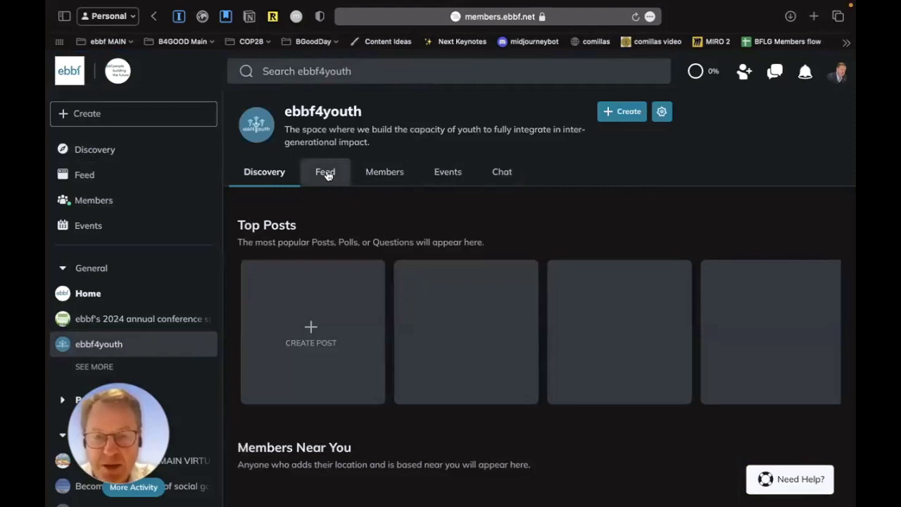
Read the ebbf4youth space description and hosts, then go to the Members directory
left_click(373, 135)
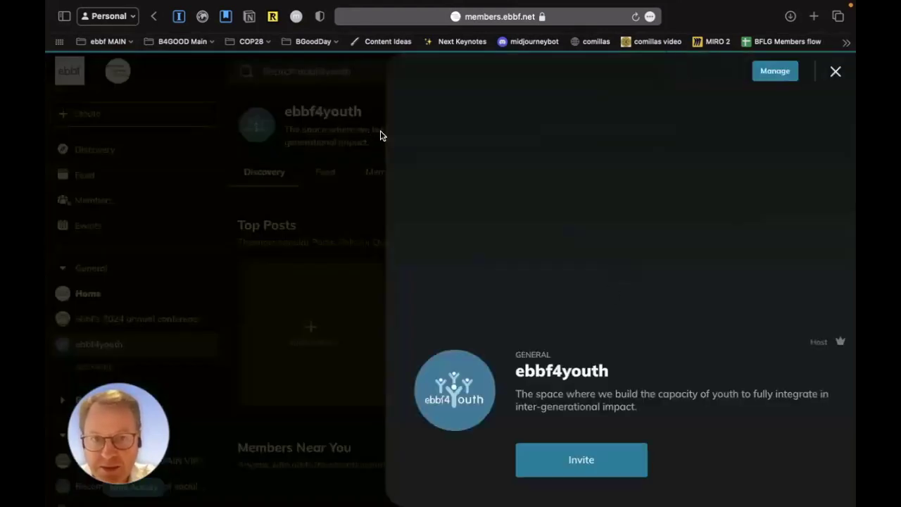
scroll(616, 293, "down", 5)
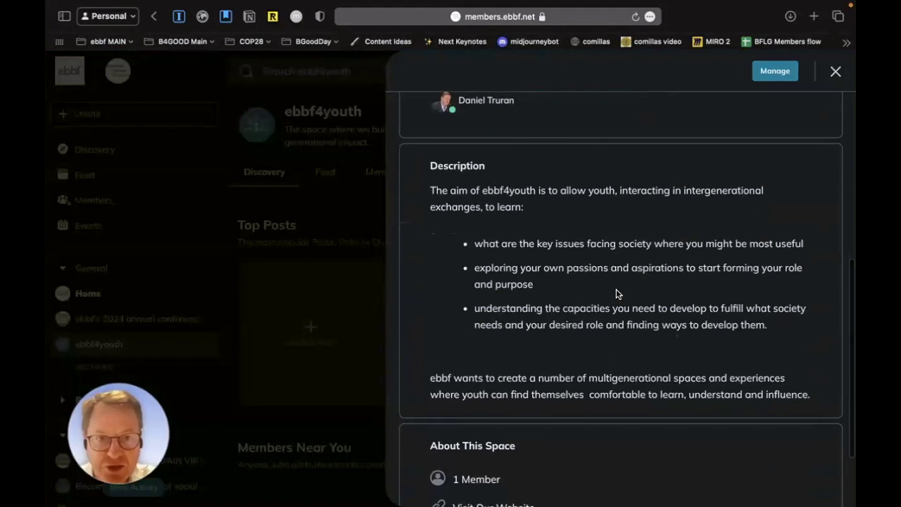
scroll(616, 294, "up", 5)
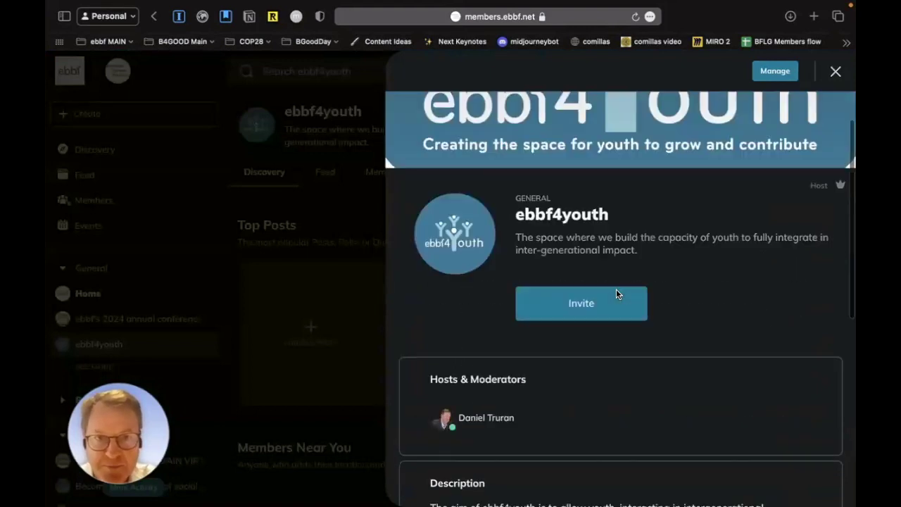
scroll(616, 288, "up", 3)
left_click(836, 71)
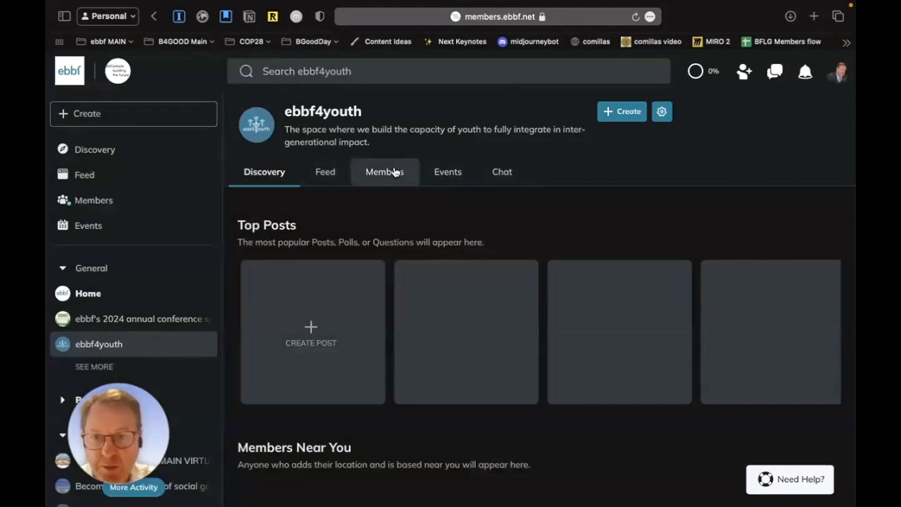
left_click(84, 203)
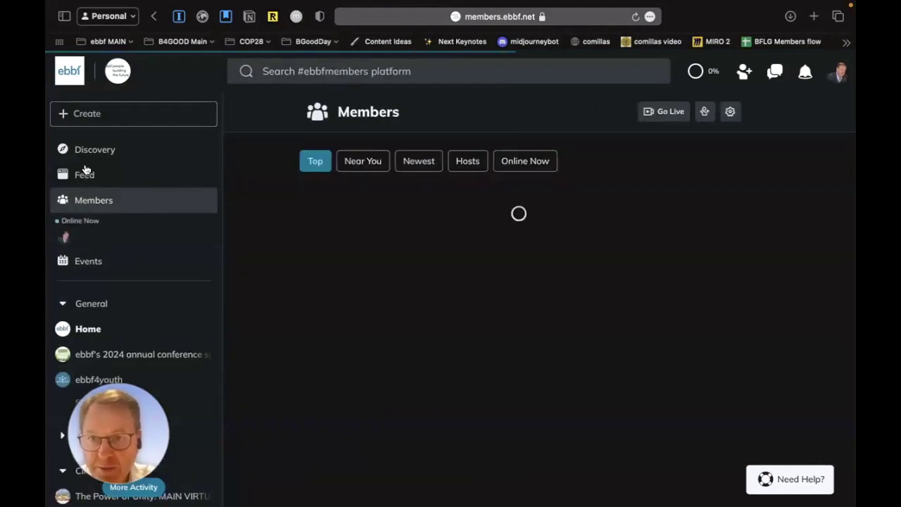
From Discovery, open the first Members Near You profile and review their bio, stats and circles
left_click(77, 150)
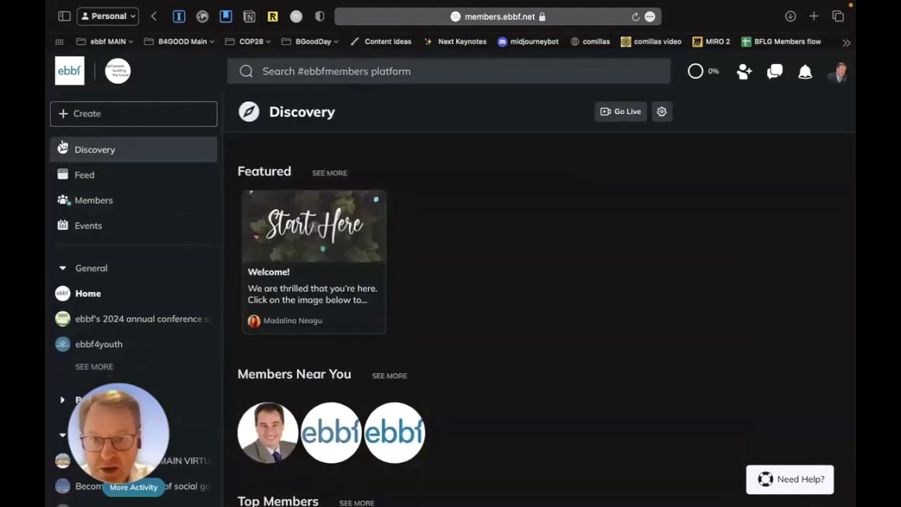
scroll(239, 288, "down", 2)
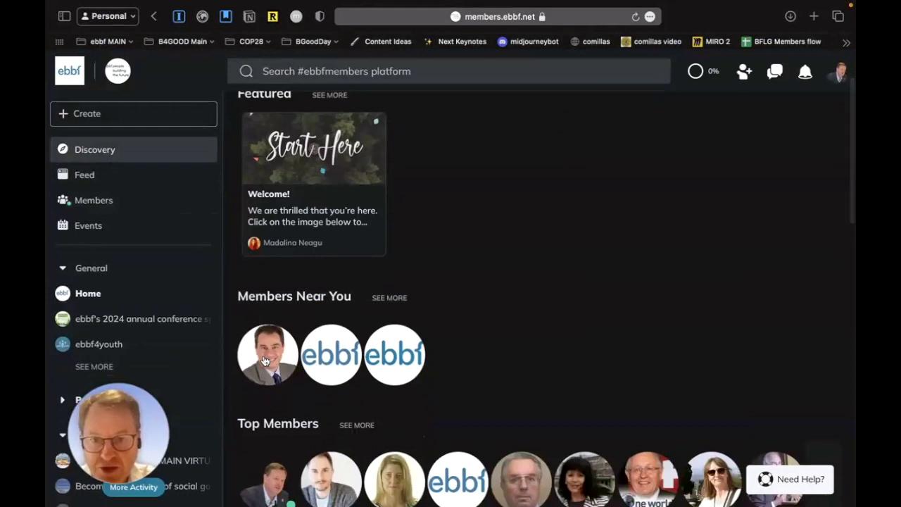
mouse_move(268, 354)
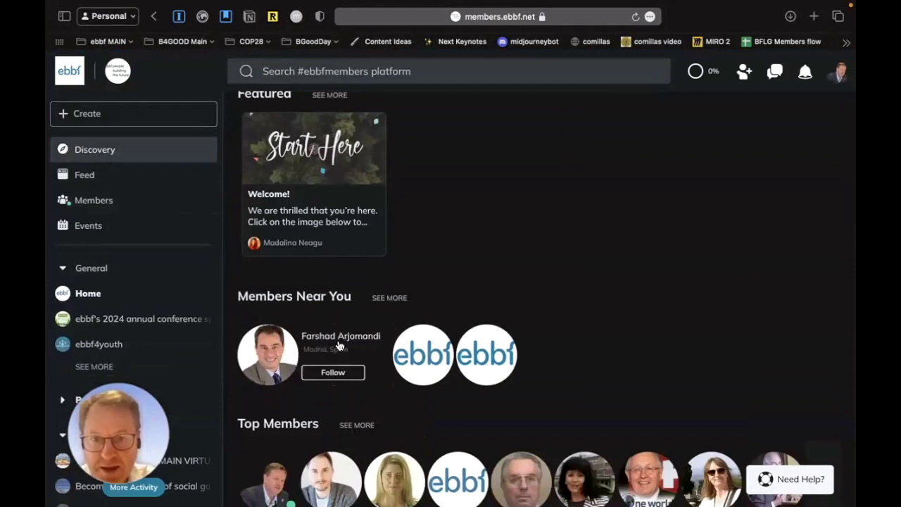
left_click(339, 343)
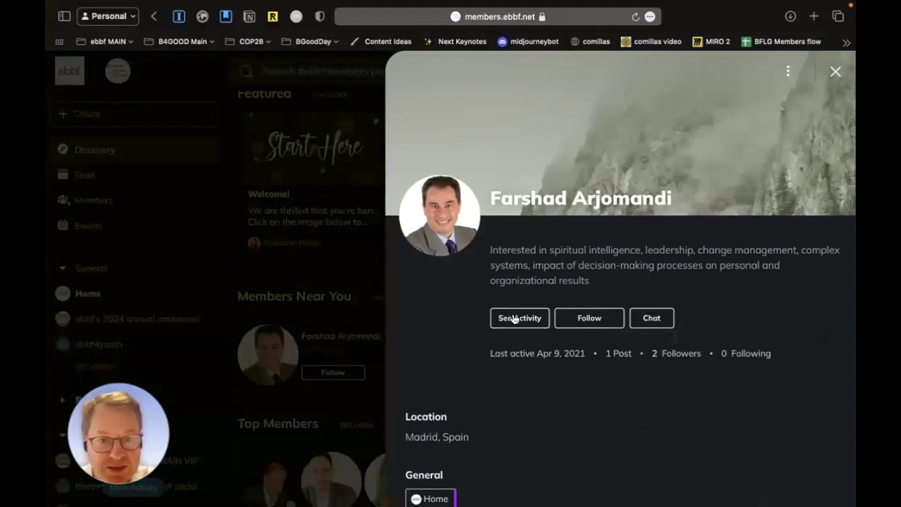
scroll(526, 357, "down", 5)
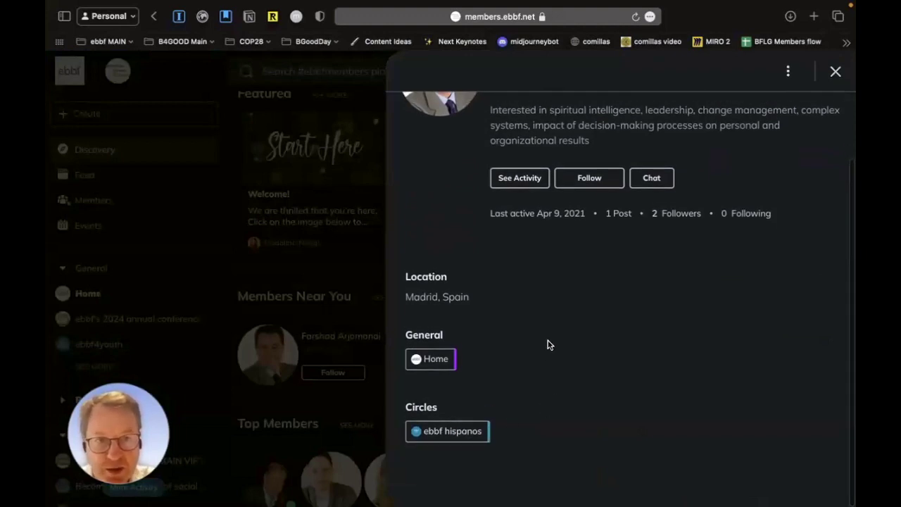
scroll(548, 343, "up", 5)
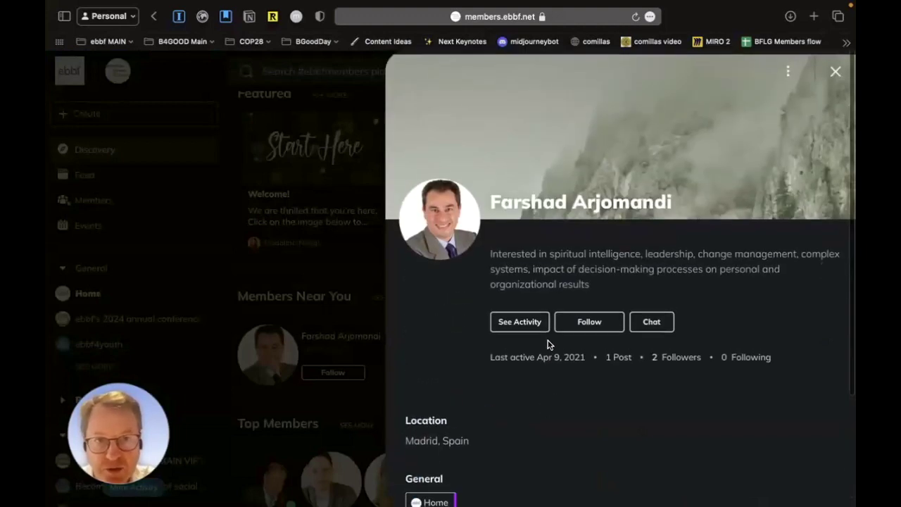
Close the member's profile and switch to the Feed page
left_click(833, 74)
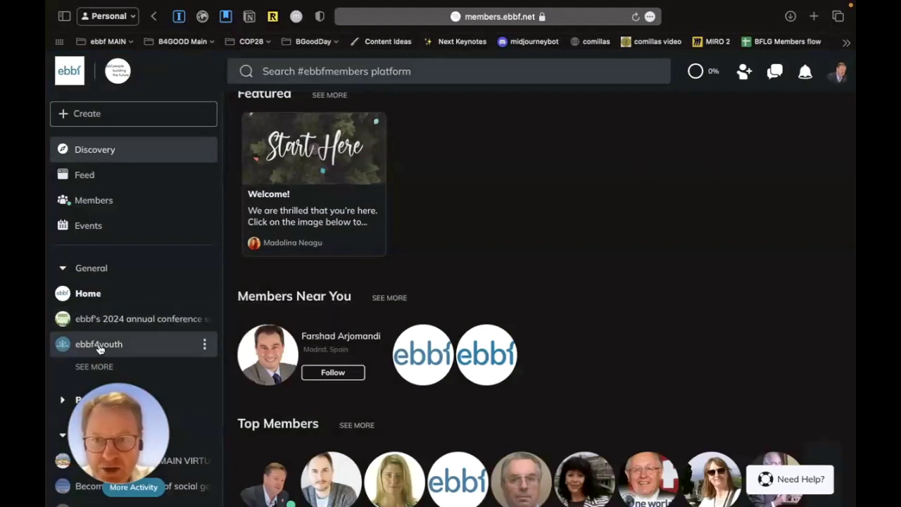
left_click(85, 228)
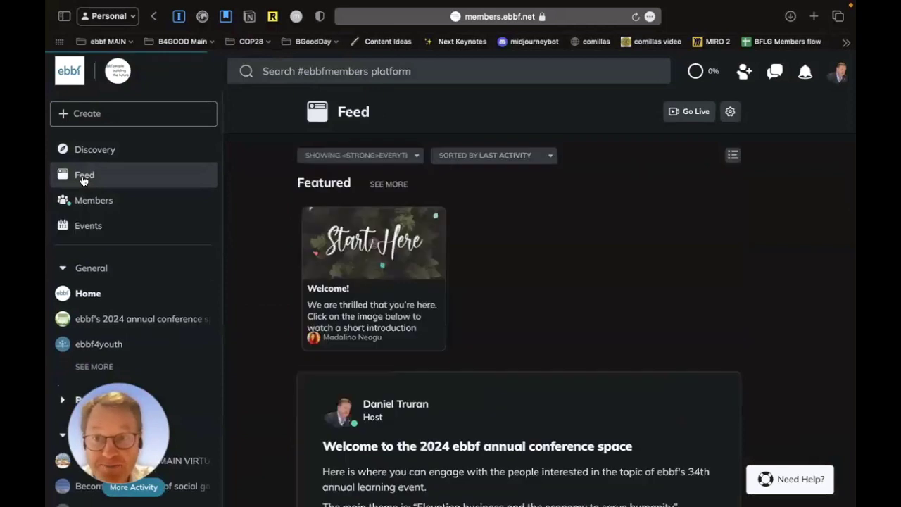
Start a new post with Home selected as the destination space
left_click(83, 113)
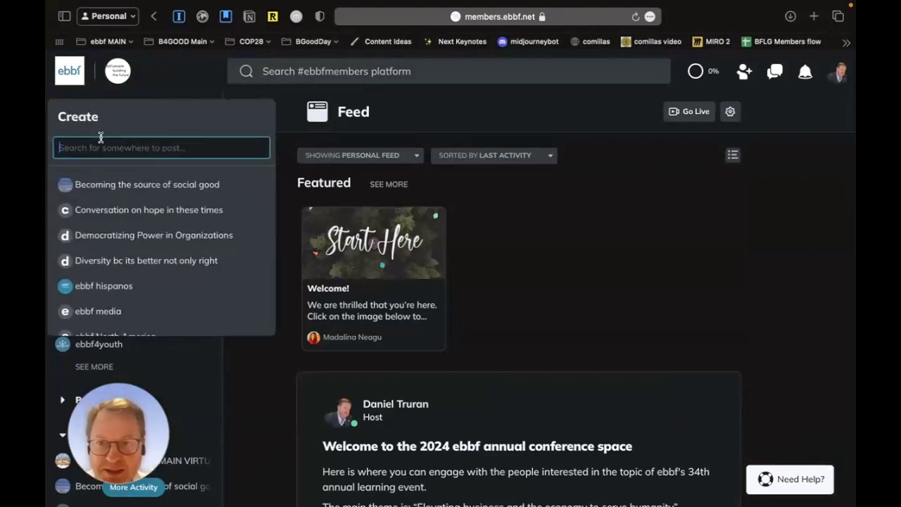
scroll(85, 239, "down", 5)
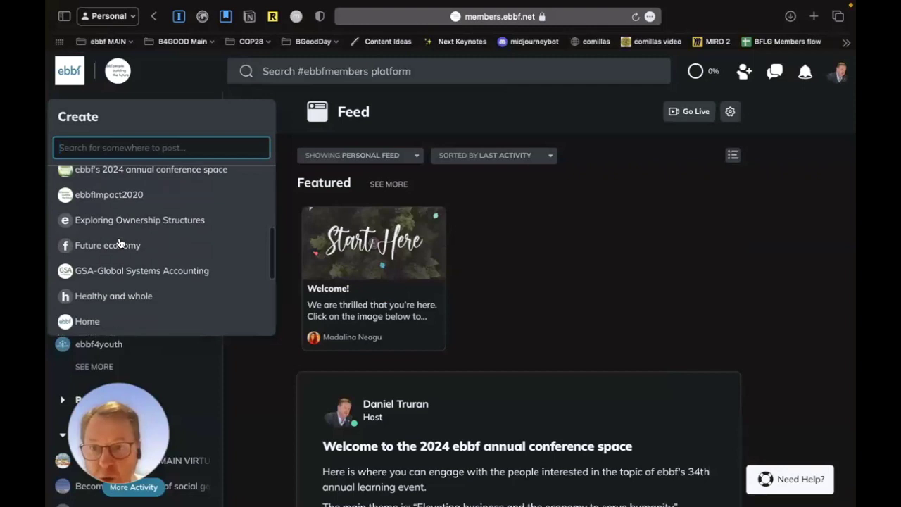
scroll(91, 260, "down", 2)
left_click(81, 274)
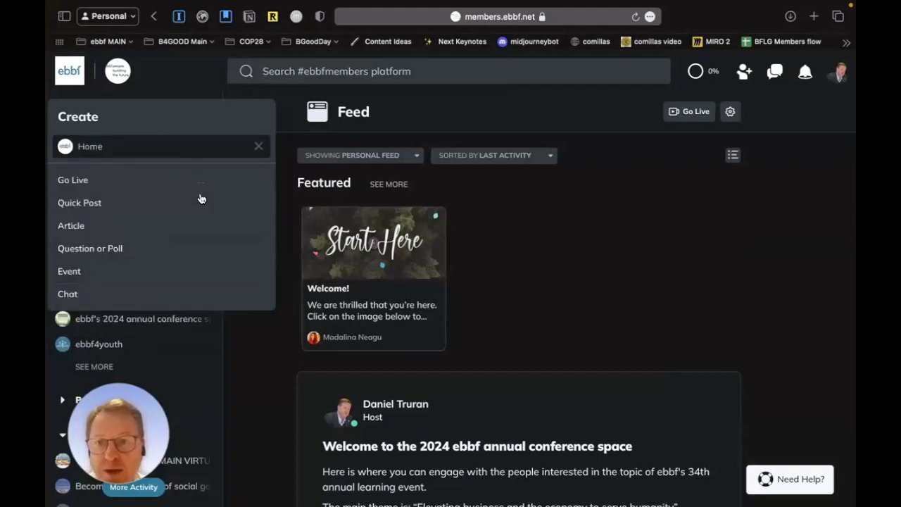
Draft a quick post: '#sosebbf I am looking for inspiring speakers - or fellow start up experts'
left_click(88, 204)
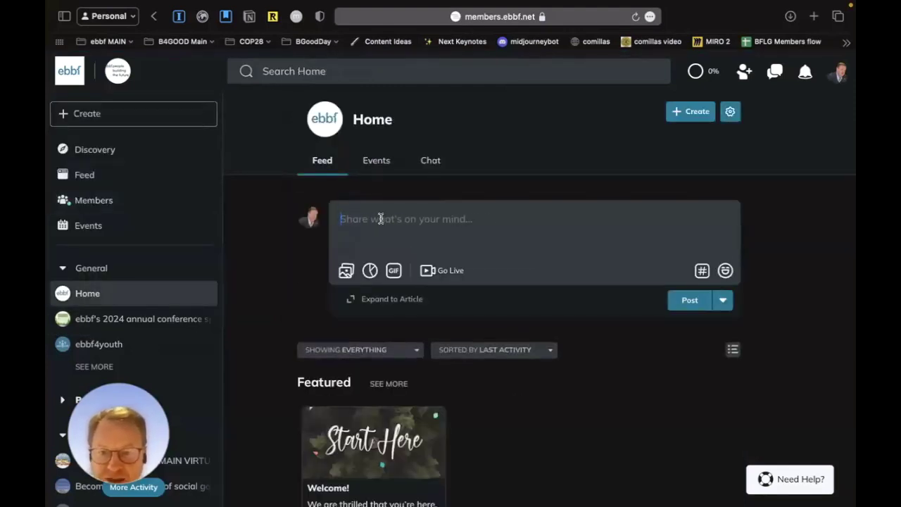
type("#s")
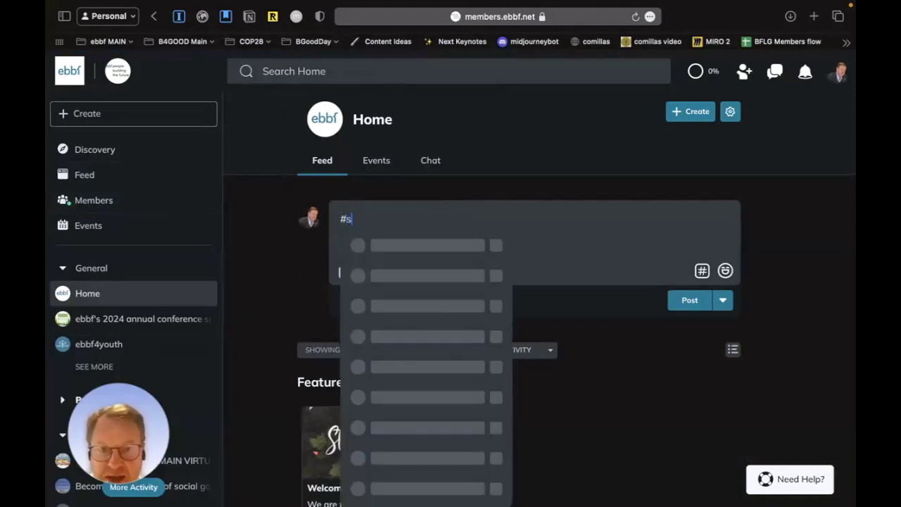
type("osebbf")
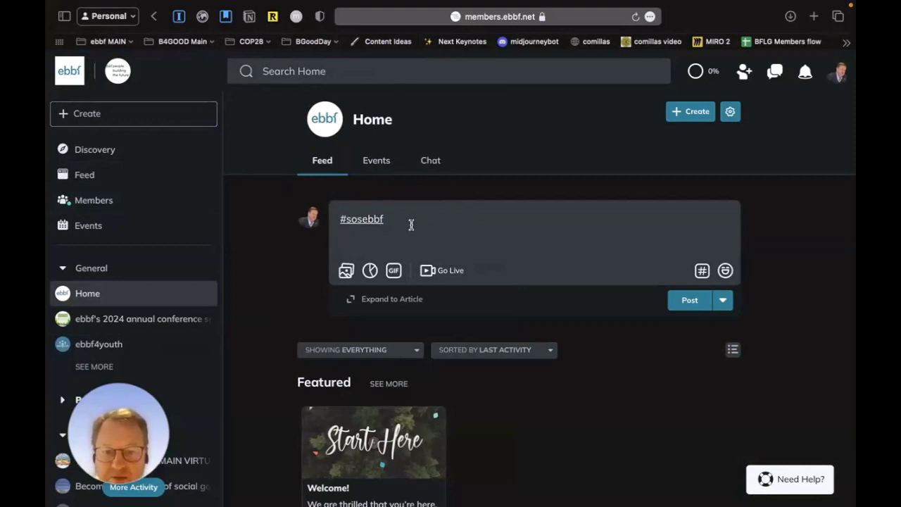
type(" I am lookin")
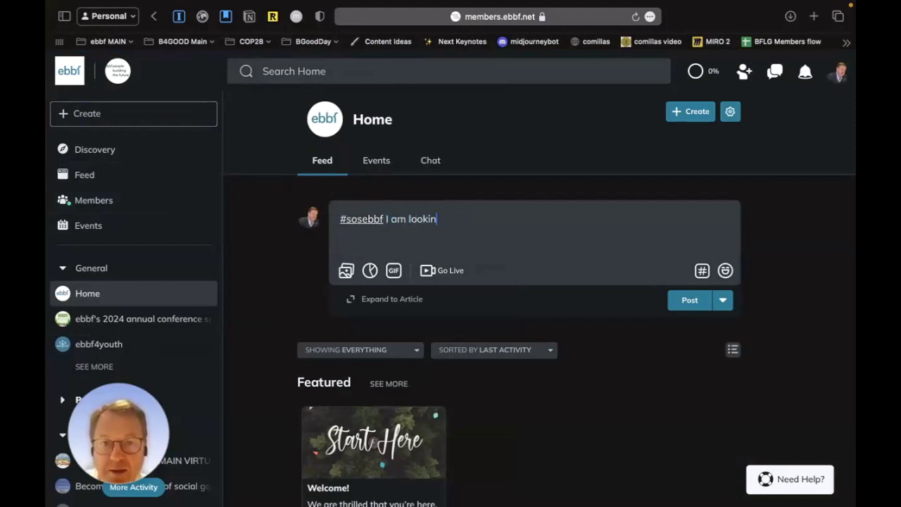
type("g ofr ijspiring")
key("BackSpace")
key("BackSpace")
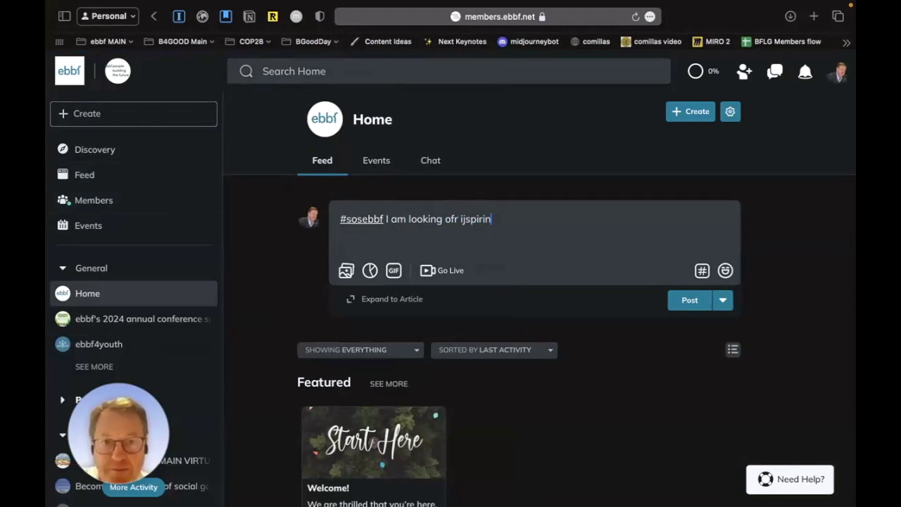
key("BackSpace")
key("BackSpace")
key("BackSpace")
key("BackSpace")
key("BackSpace")
key("BackSpace")
type("nspi")
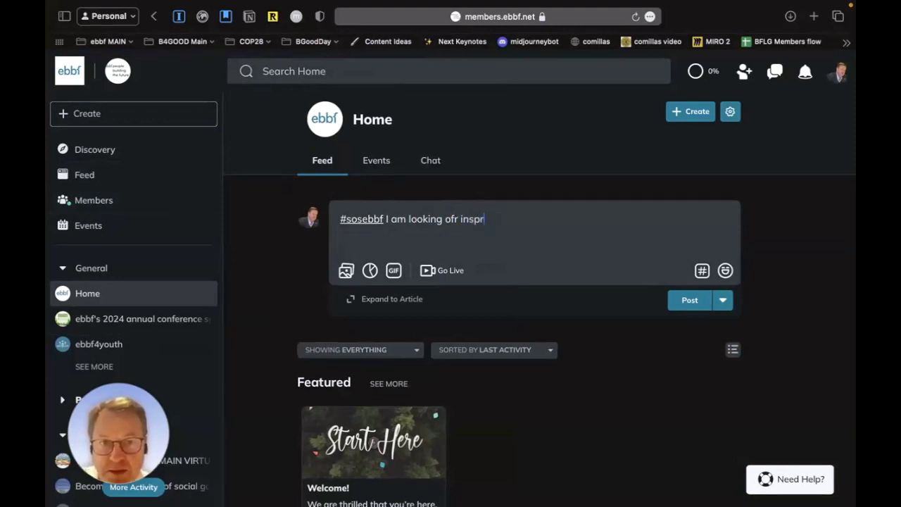
type("ring epakers - ")
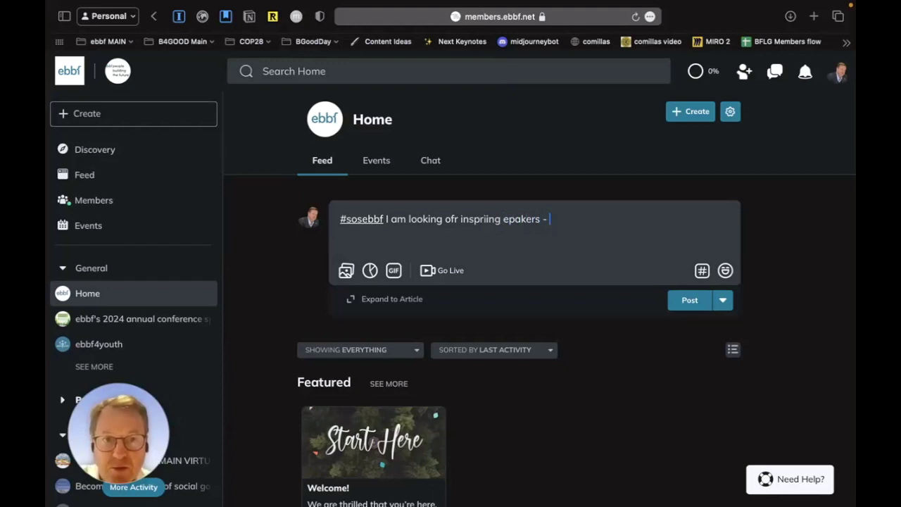
type("or felll")
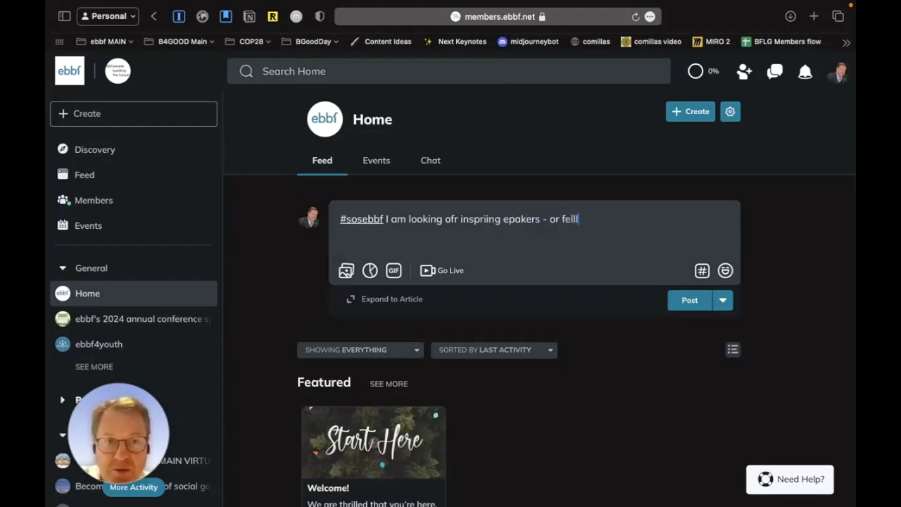
type("ow start up ")
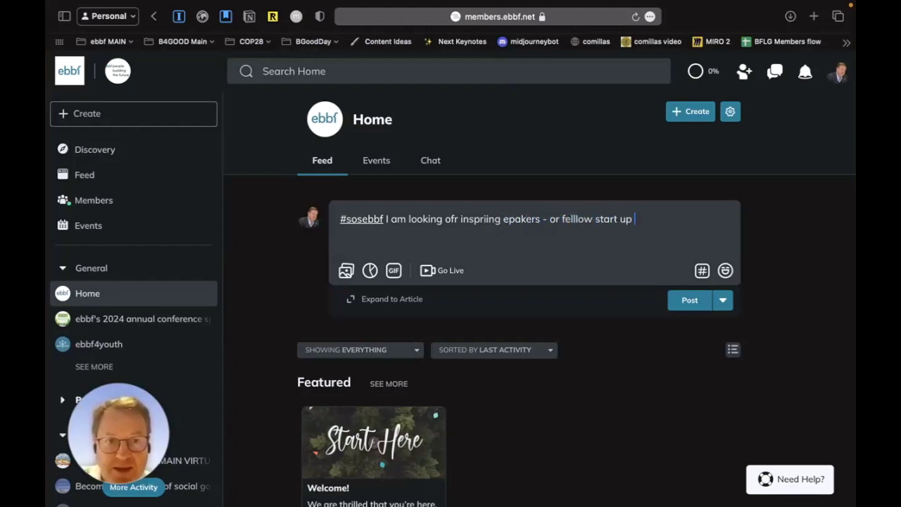
type("experts")
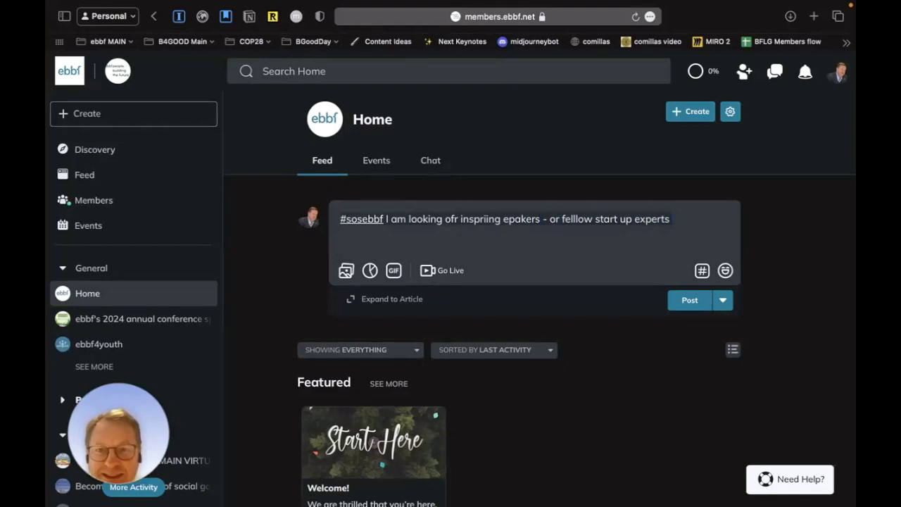
Select and delete all of the drafted post text
key("ctrl+a")
key("BackSpace")
scroll(152, 247, "down", 2)
scroll(152, 247, "down", 4)
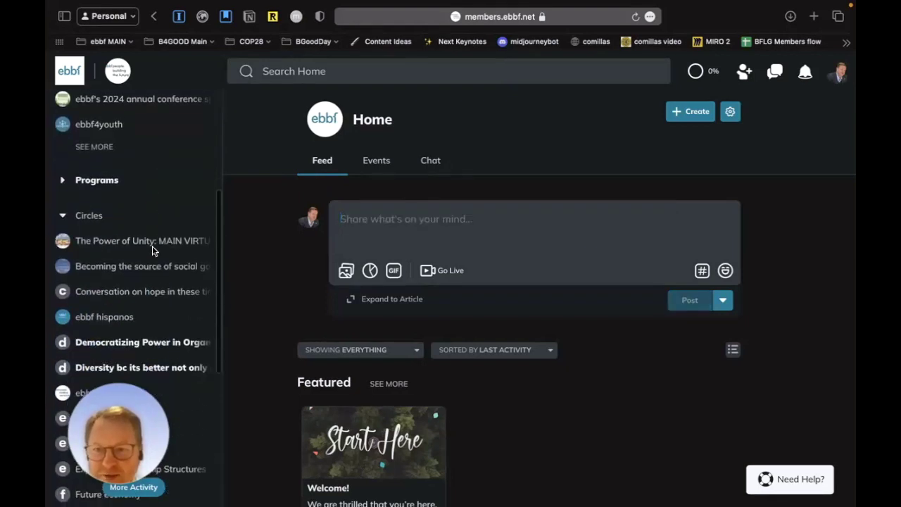
scroll(152, 247, "up", 6)
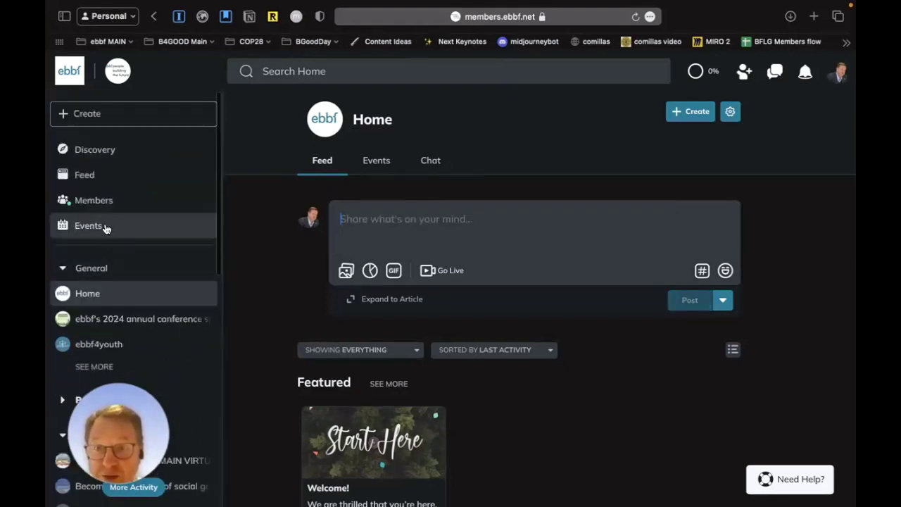
In the Members directory, open the top-listed host's profile and close it again
left_click(97, 200)
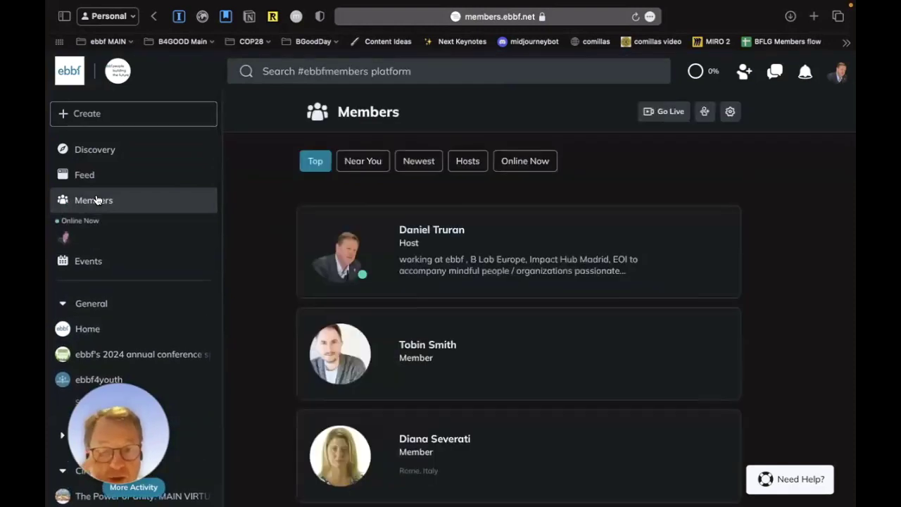
left_click(468, 273)
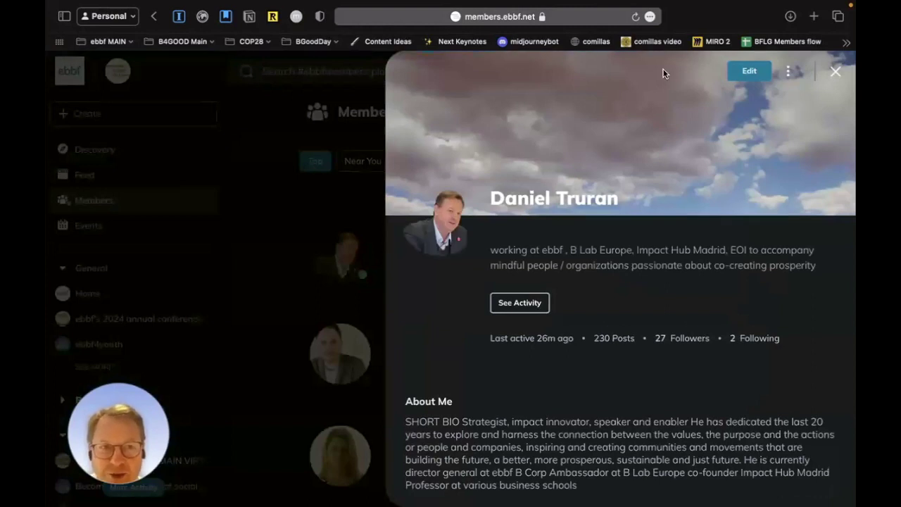
left_click(841, 71)
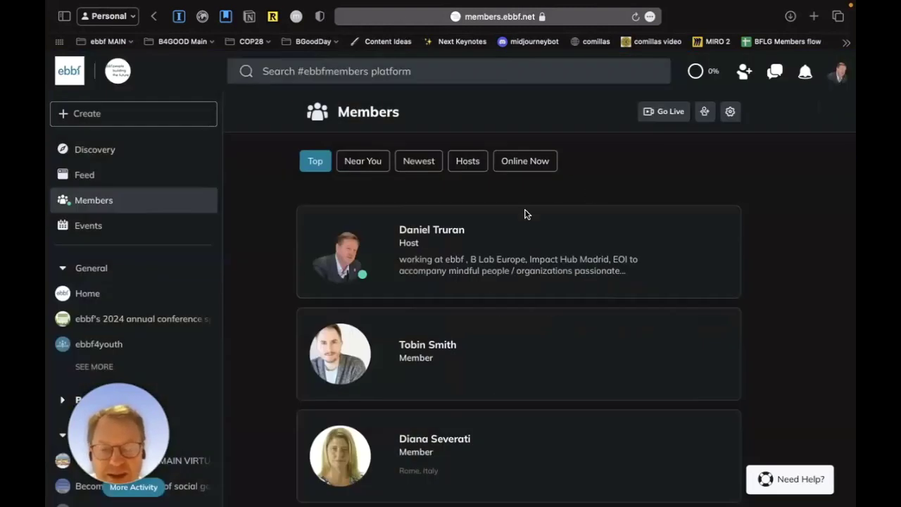